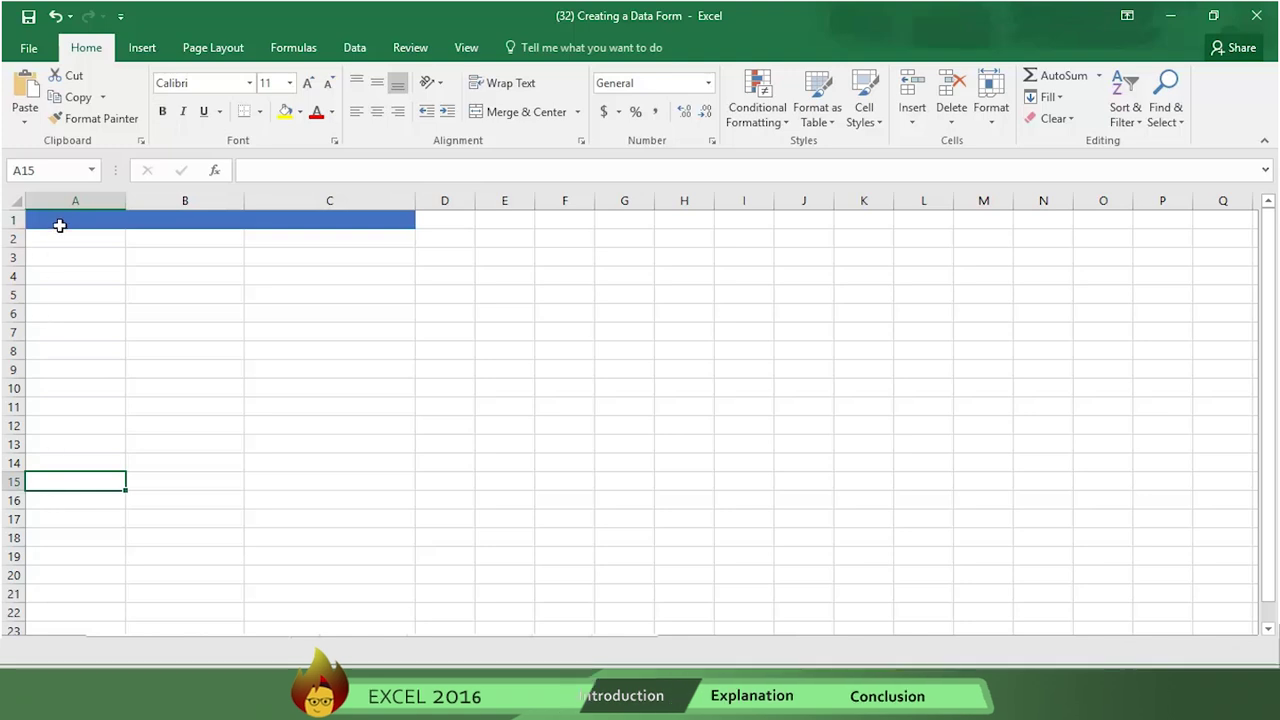
- Type the headers FIRST NAME, LAST NAME and EMAIL into cells A1:C1
click(62, 224)
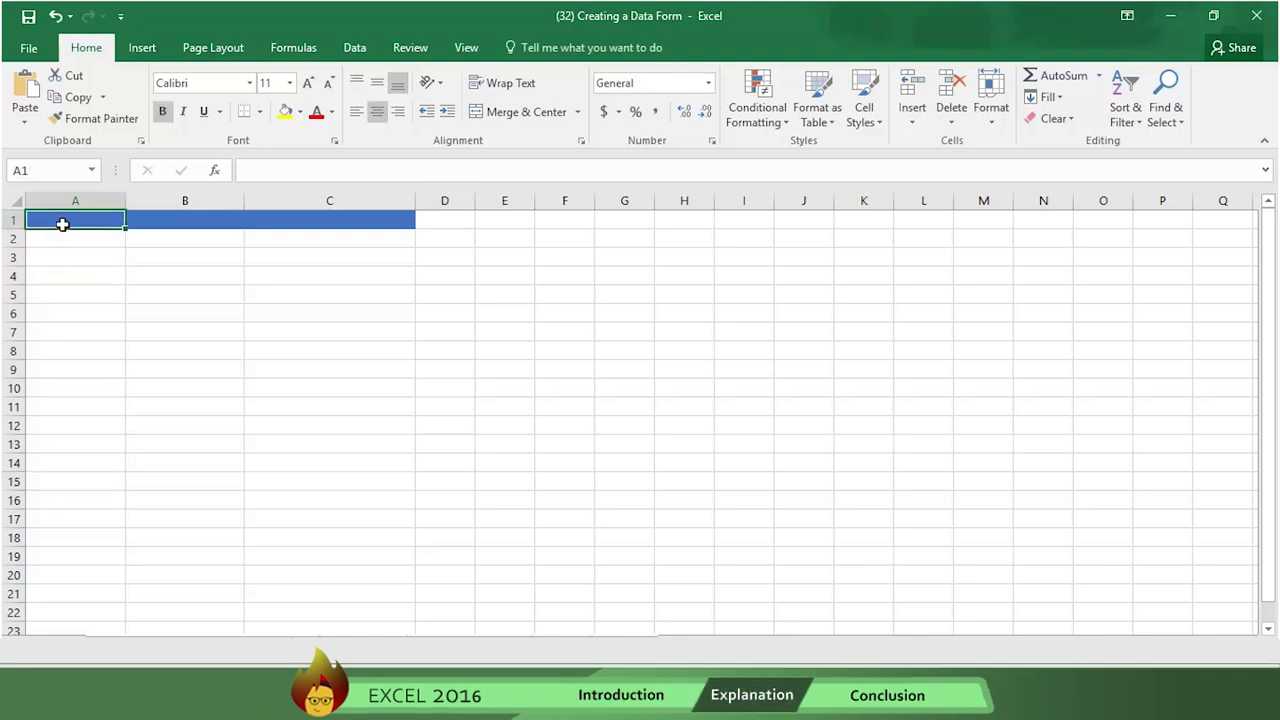
text(F)
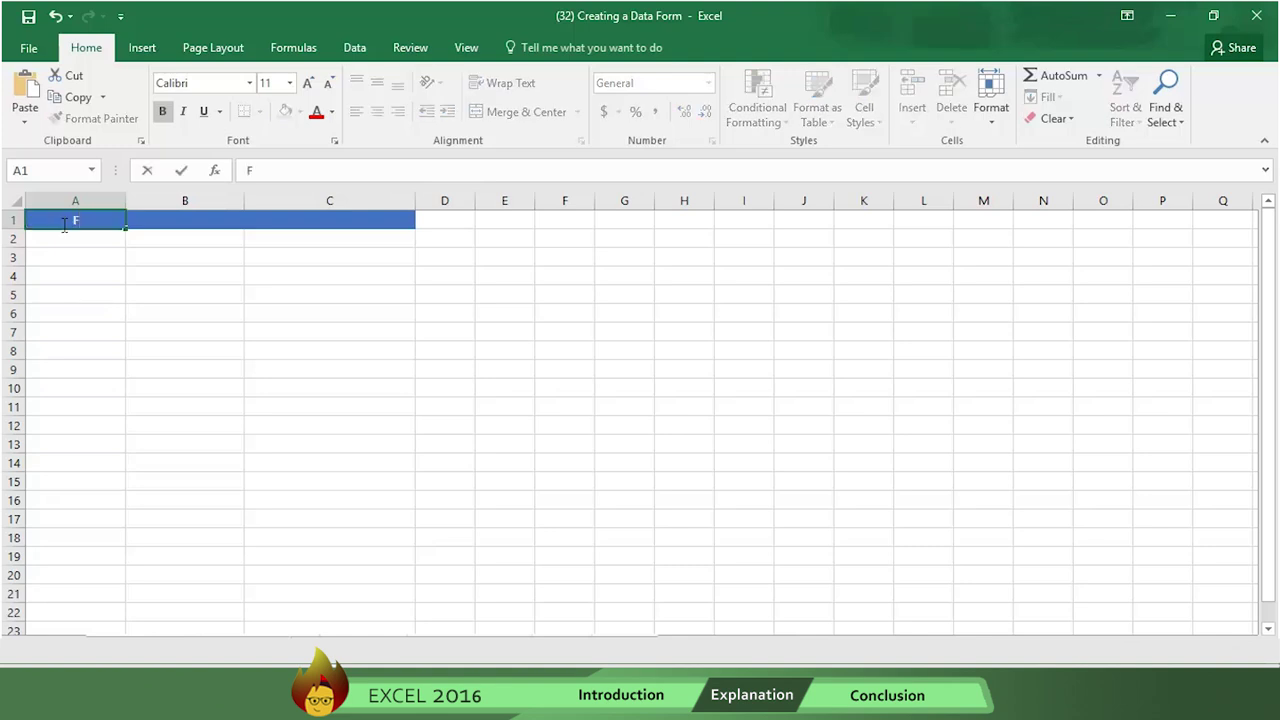
text(IRST NAME)
key(Tab)
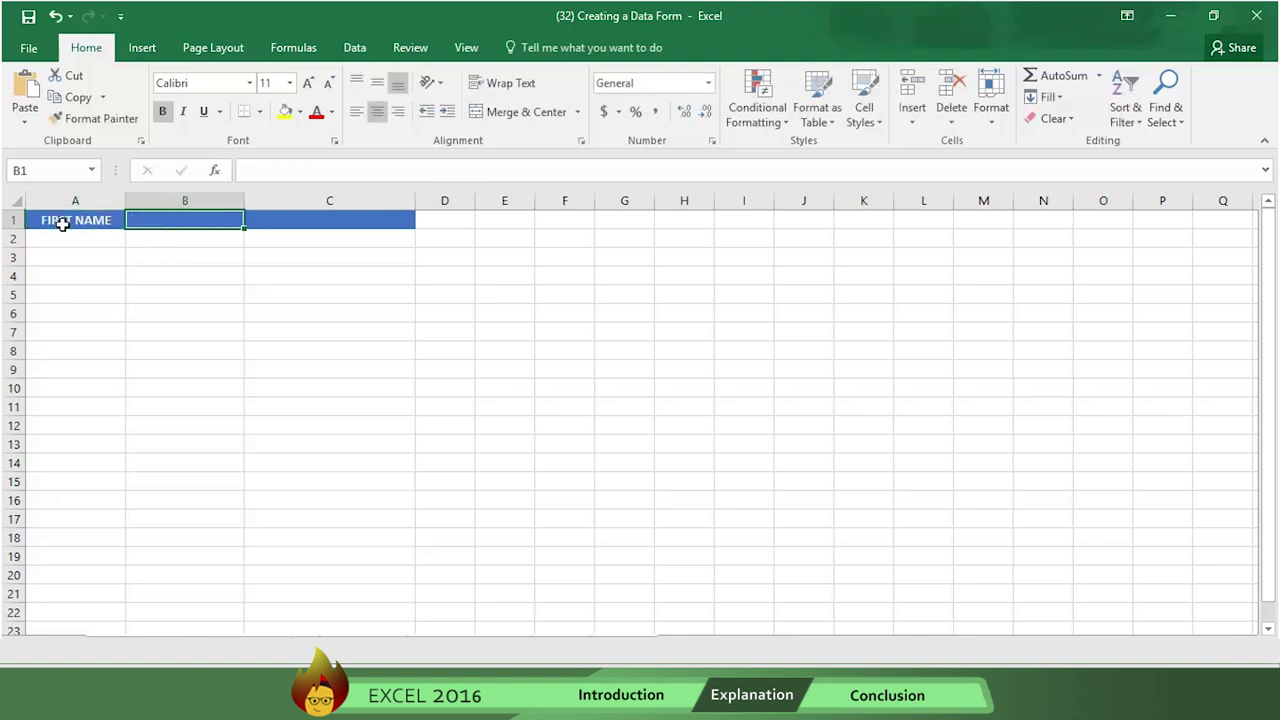
text(LAST NAME)
key(Tab)
text(EMAIL)
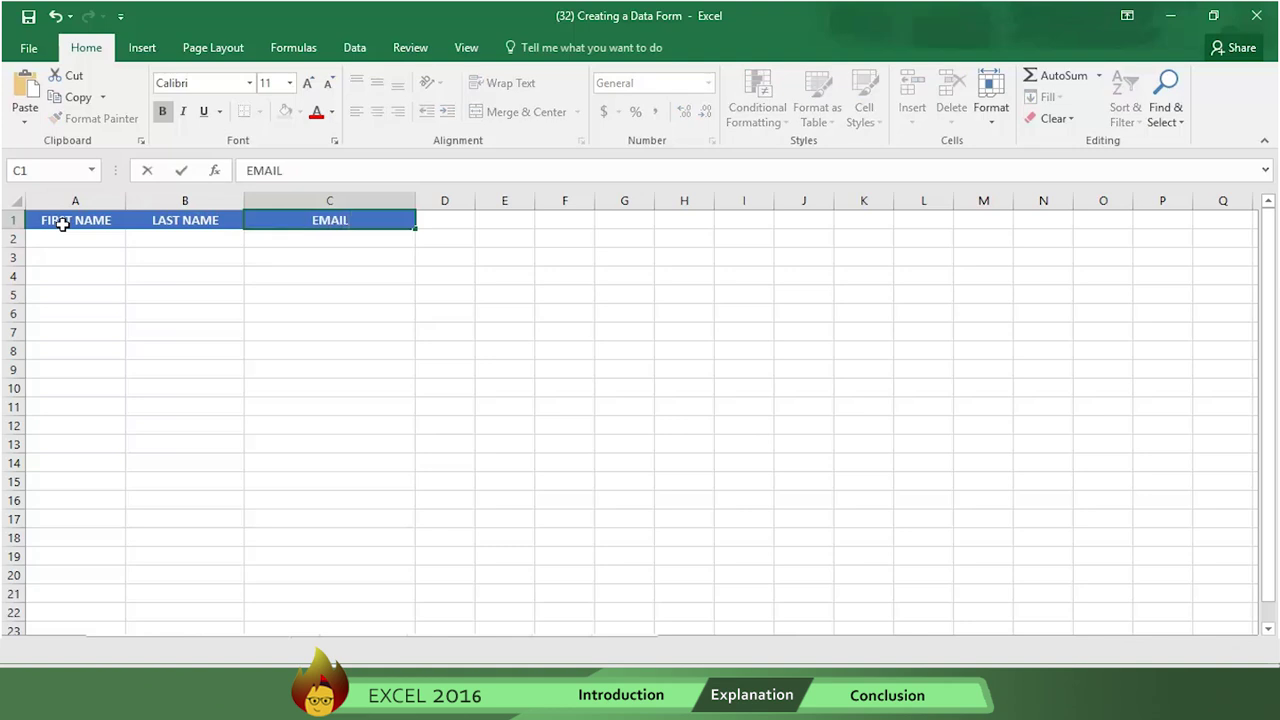
- Convert A1:C1 into a table, marking the first row as headers
drag(62, 224, 302, 224)
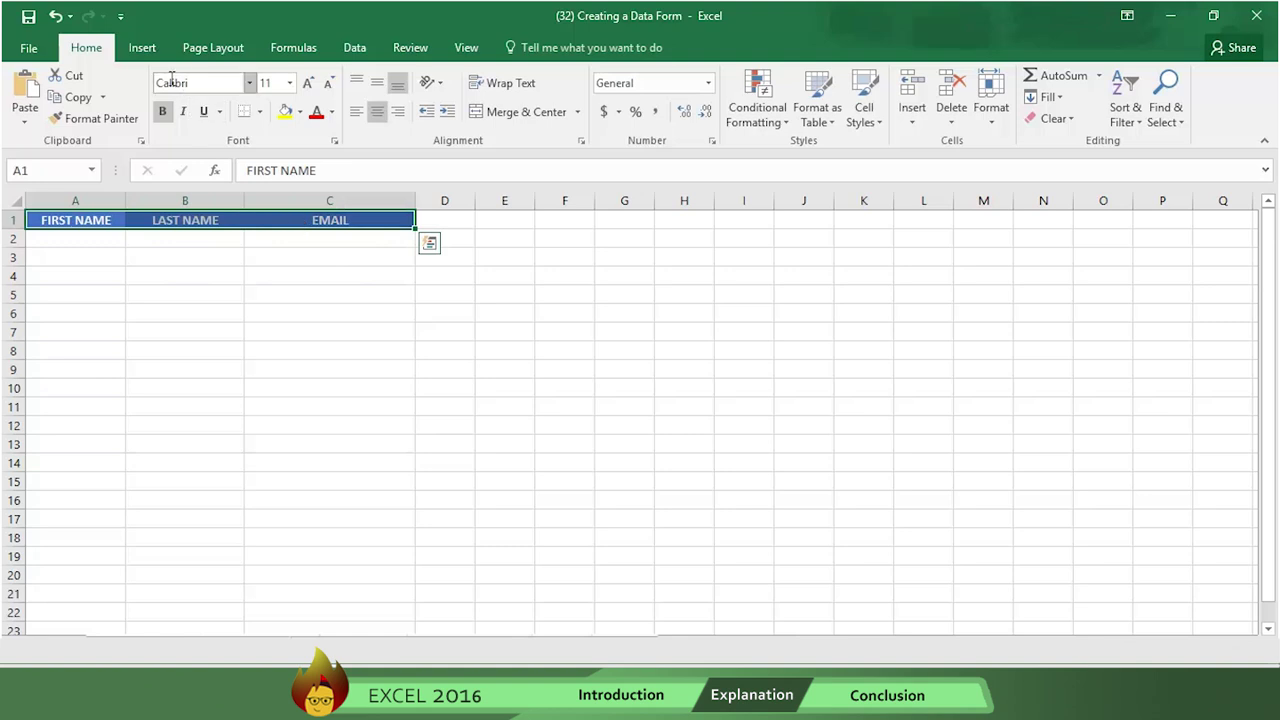
click(148, 50)
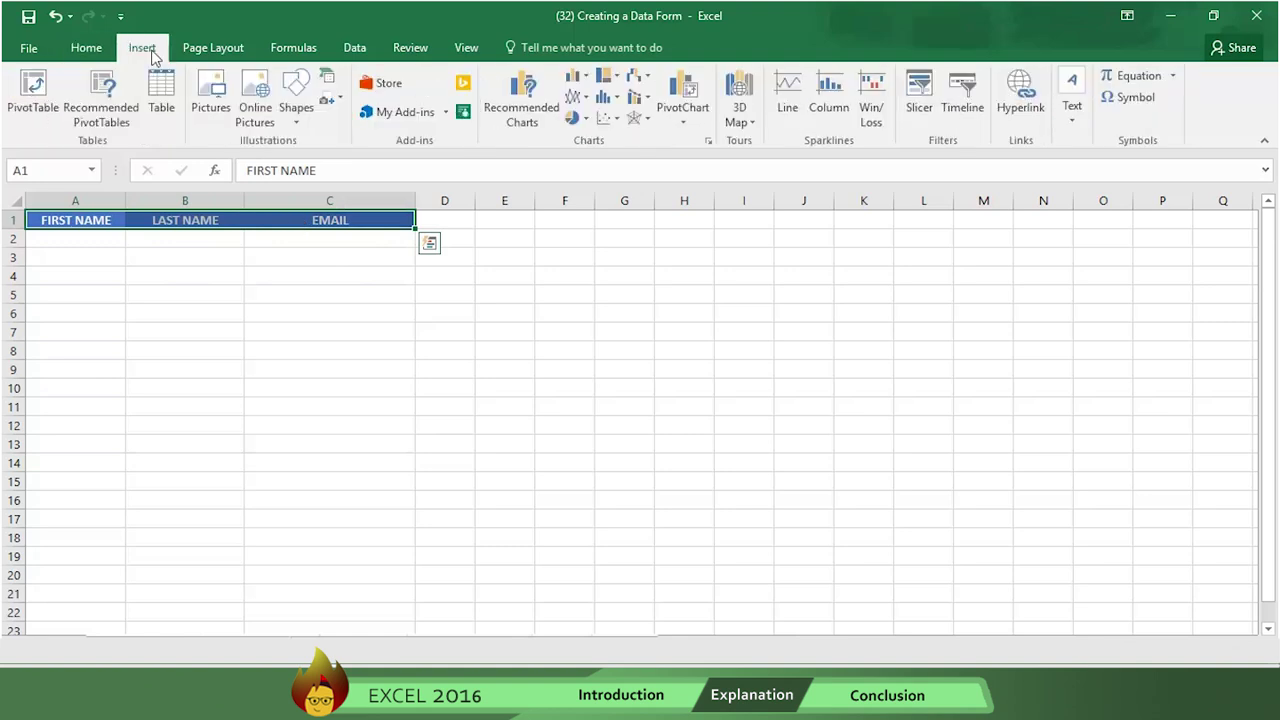
click(163, 103)
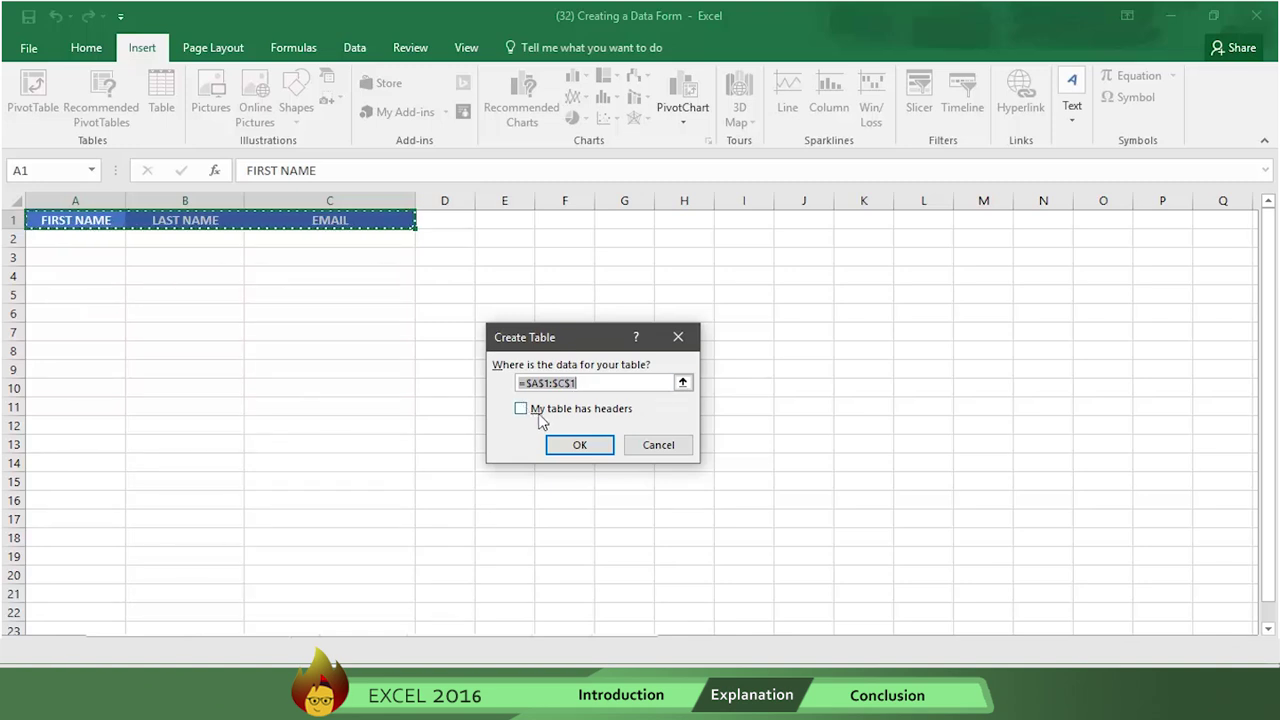
click(521, 409)
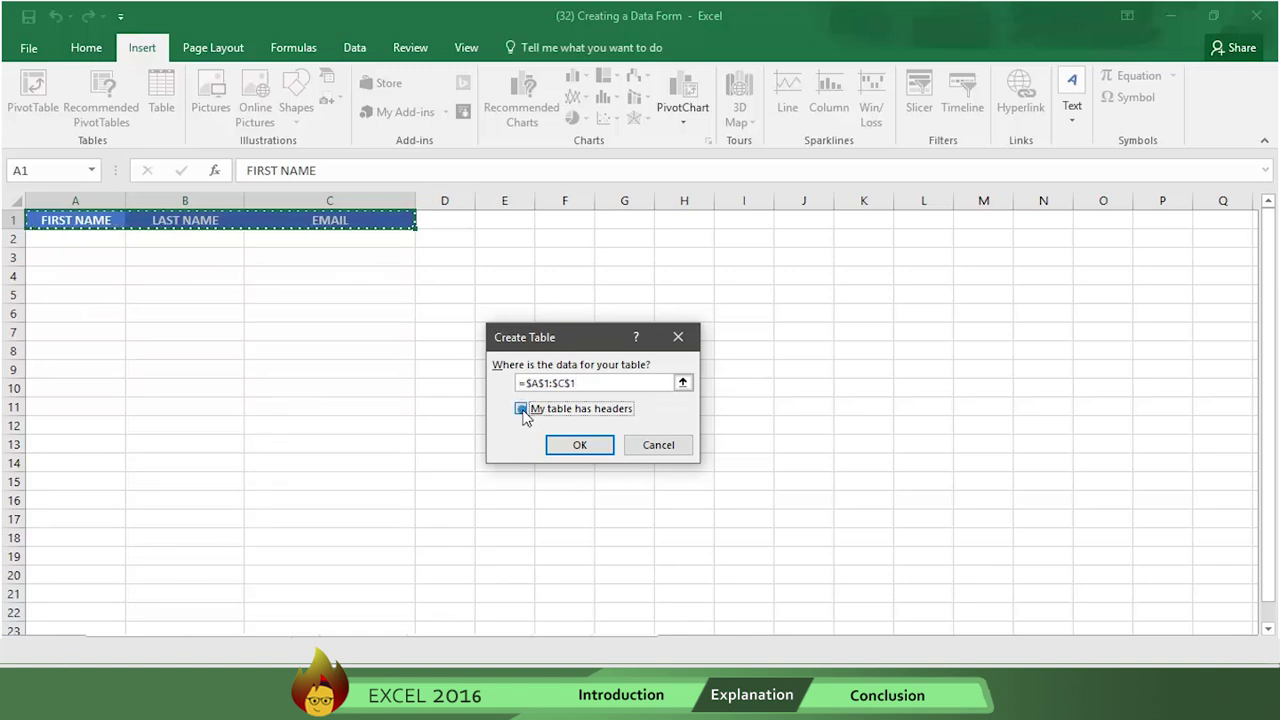
- Confirm the new table, then open Excel Options from the File backstage
click(570, 447)
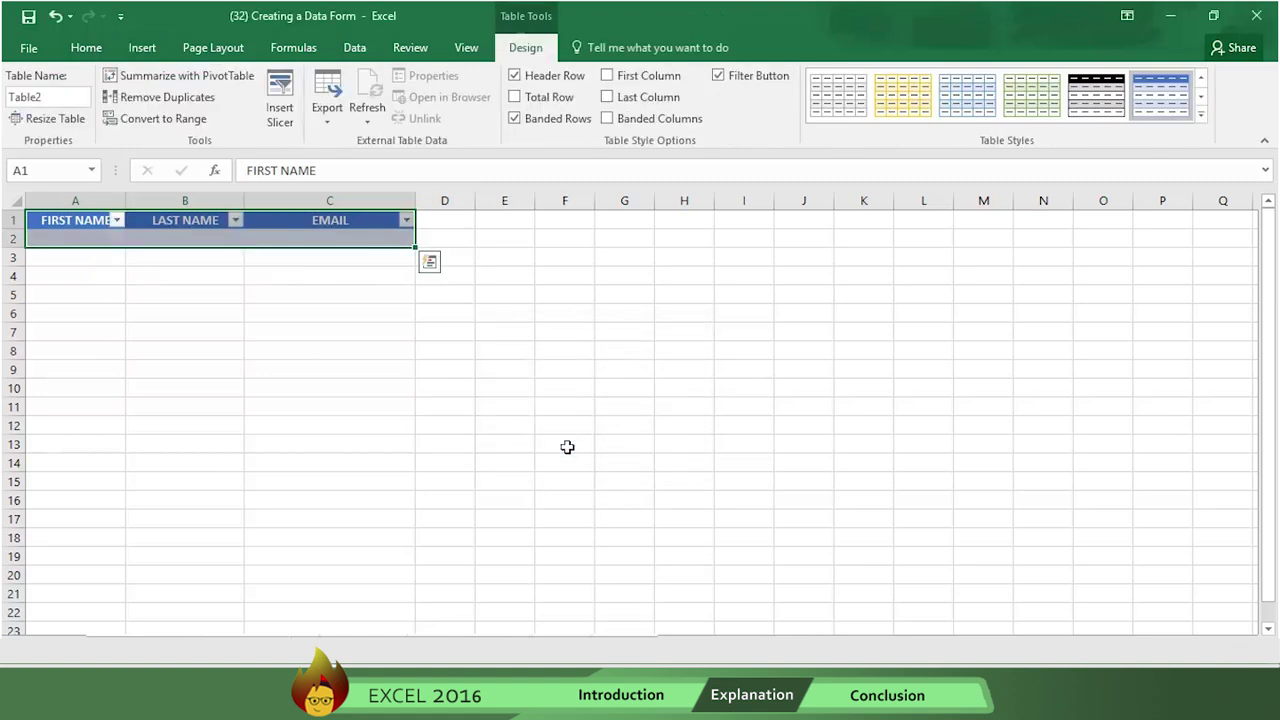
click(354, 48)
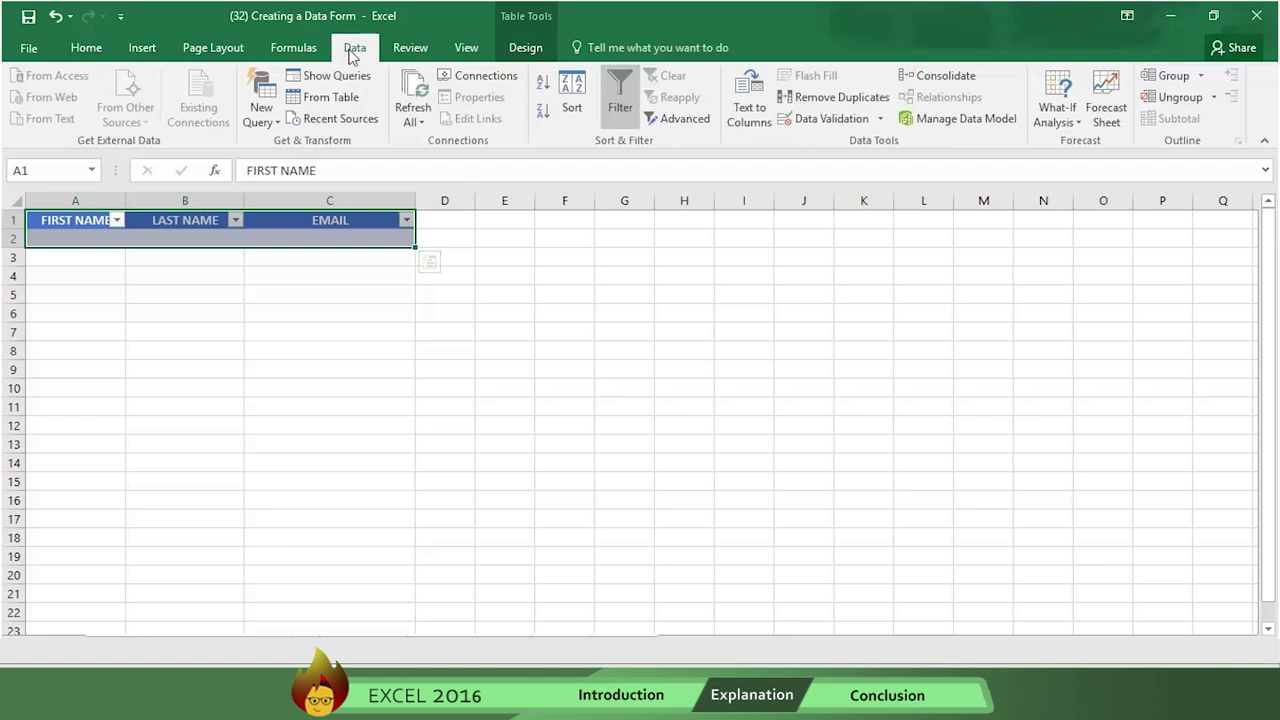
click(32, 46)
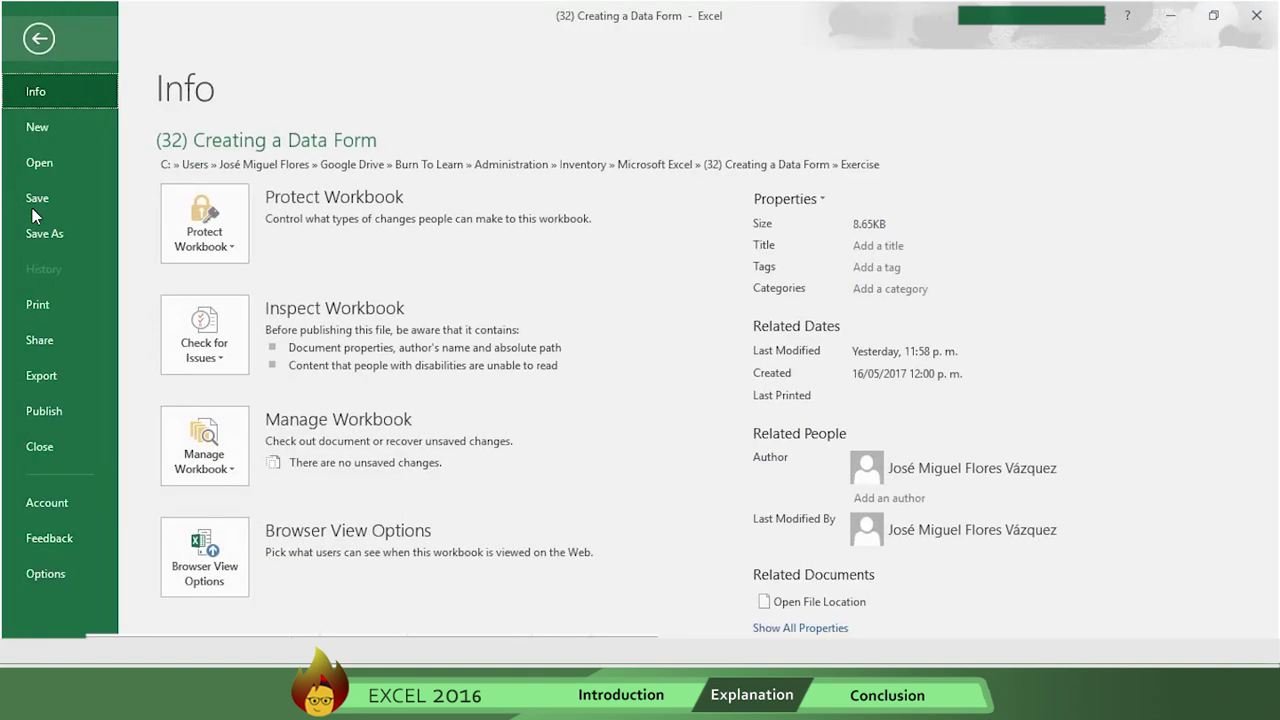
click(40, 575)
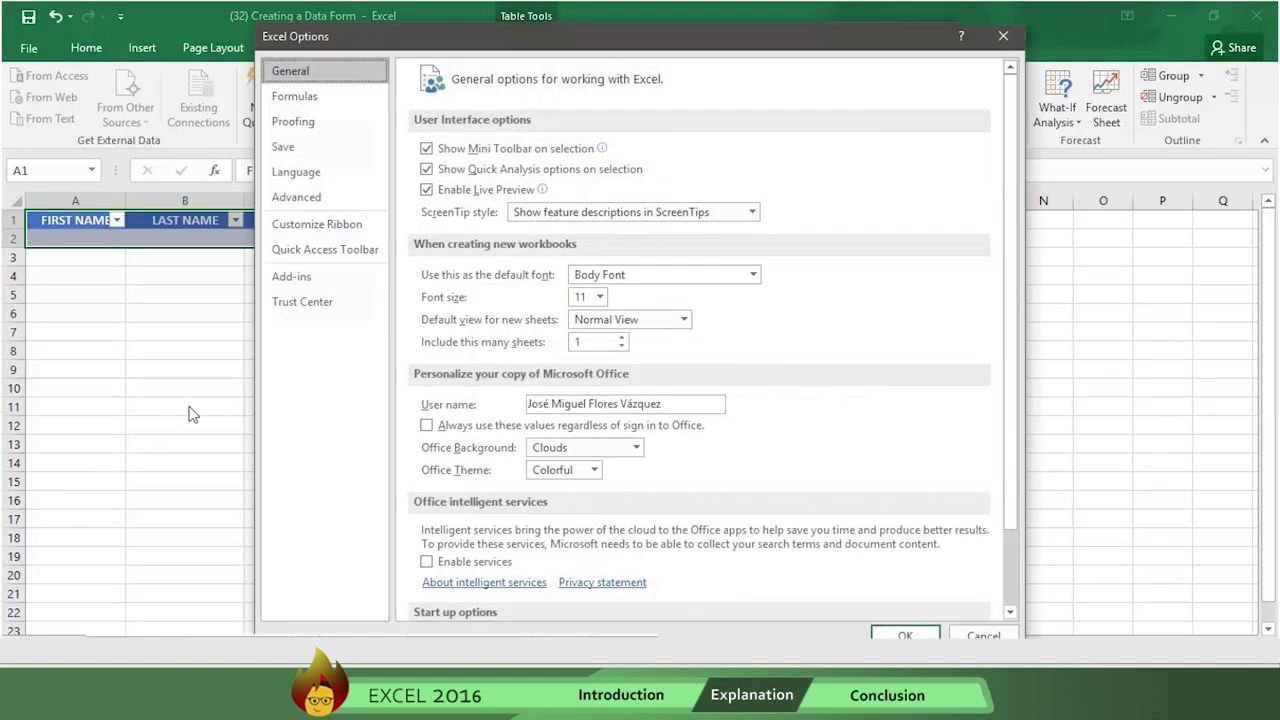
- In Customize Ribbon, select Form... from Commands Not in the Ribbon and add a new group to the Data tab
click(325, 226)
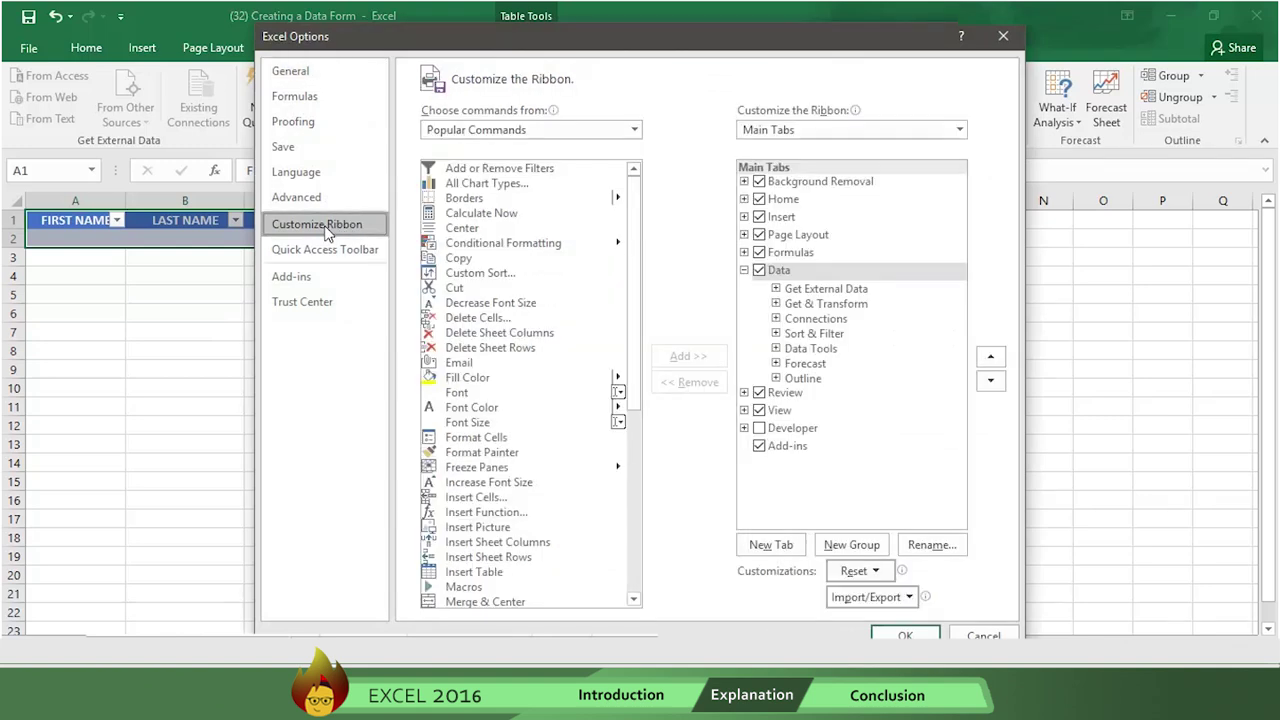
click(633, 130)
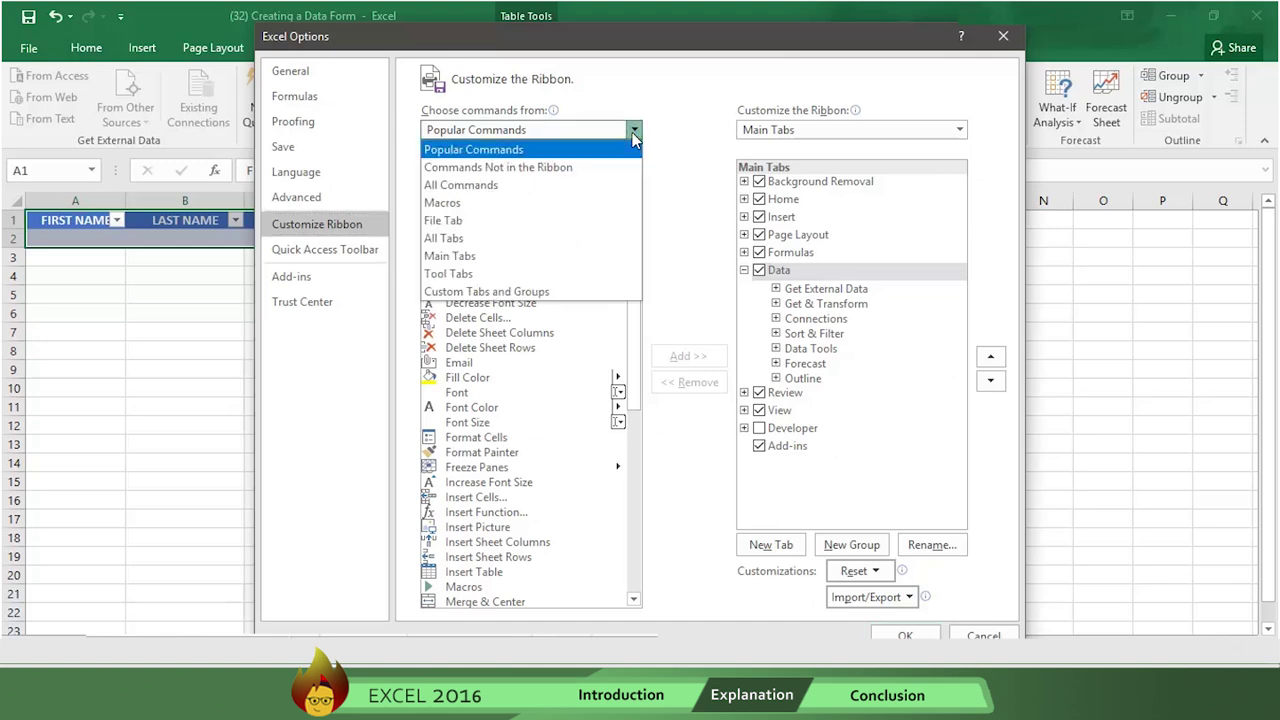
click(575, 172)
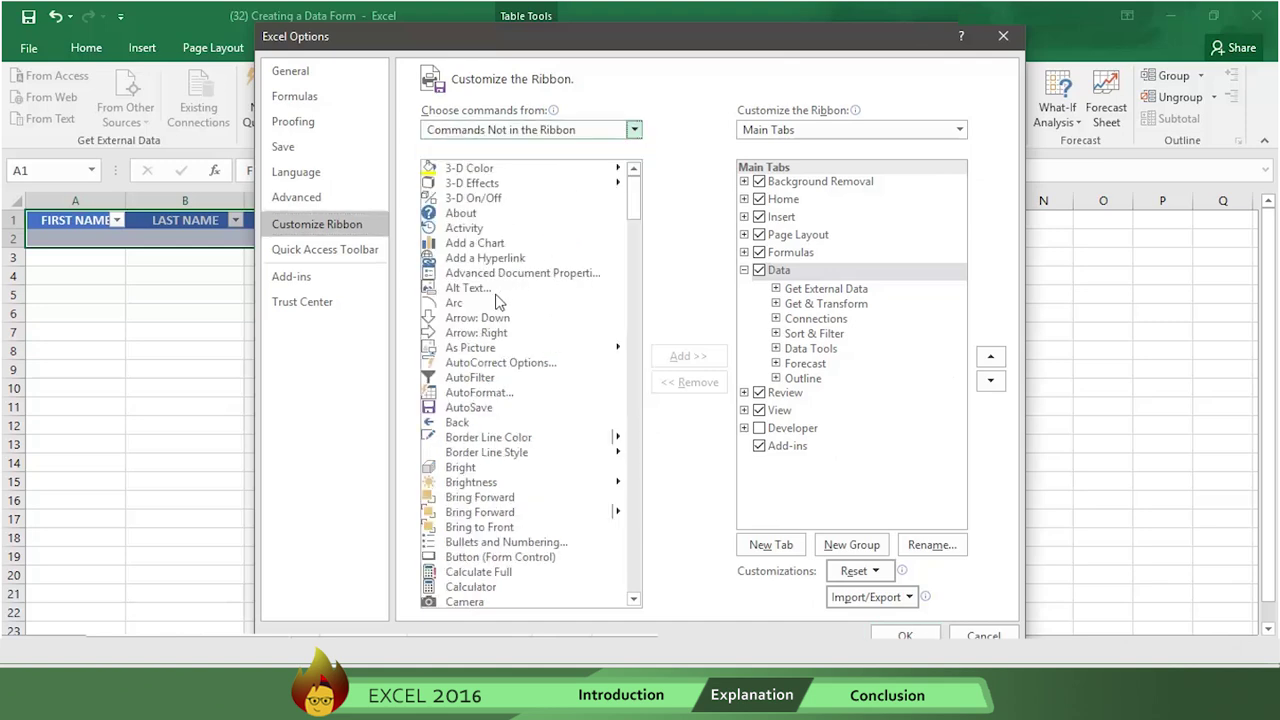
click(496, 292)
key(f)
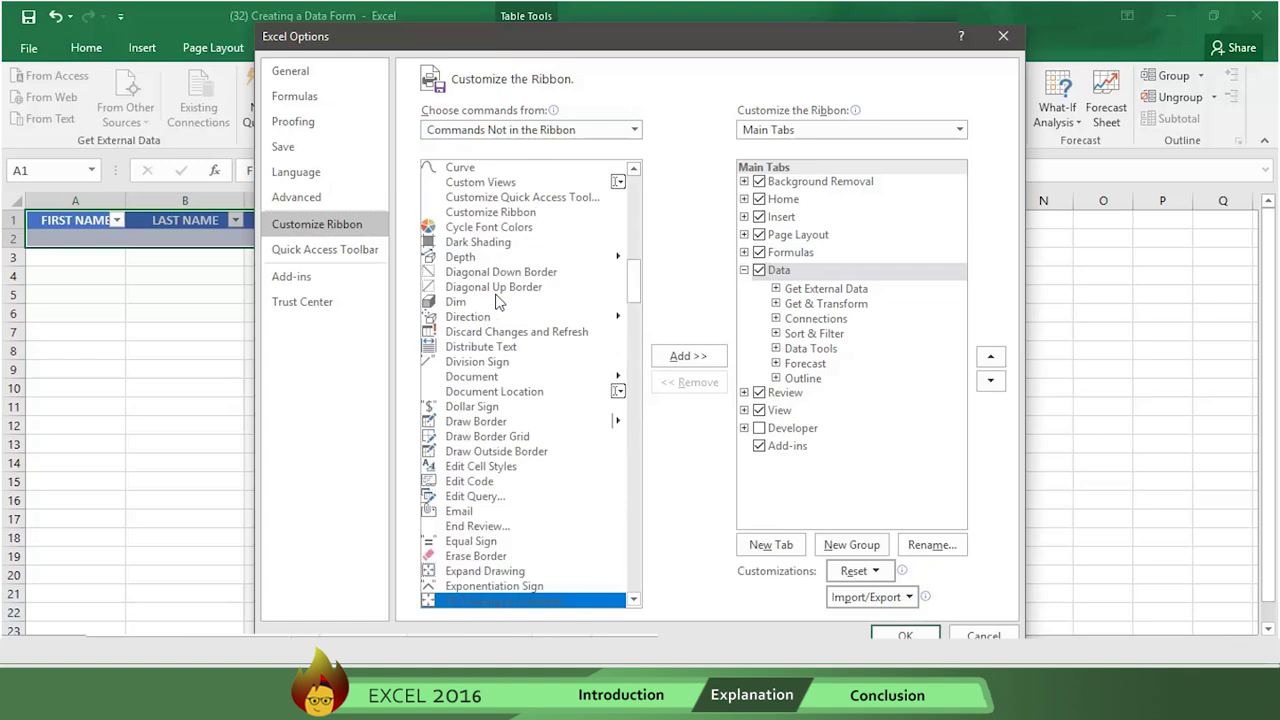
scroll(497, 302, down, 1)
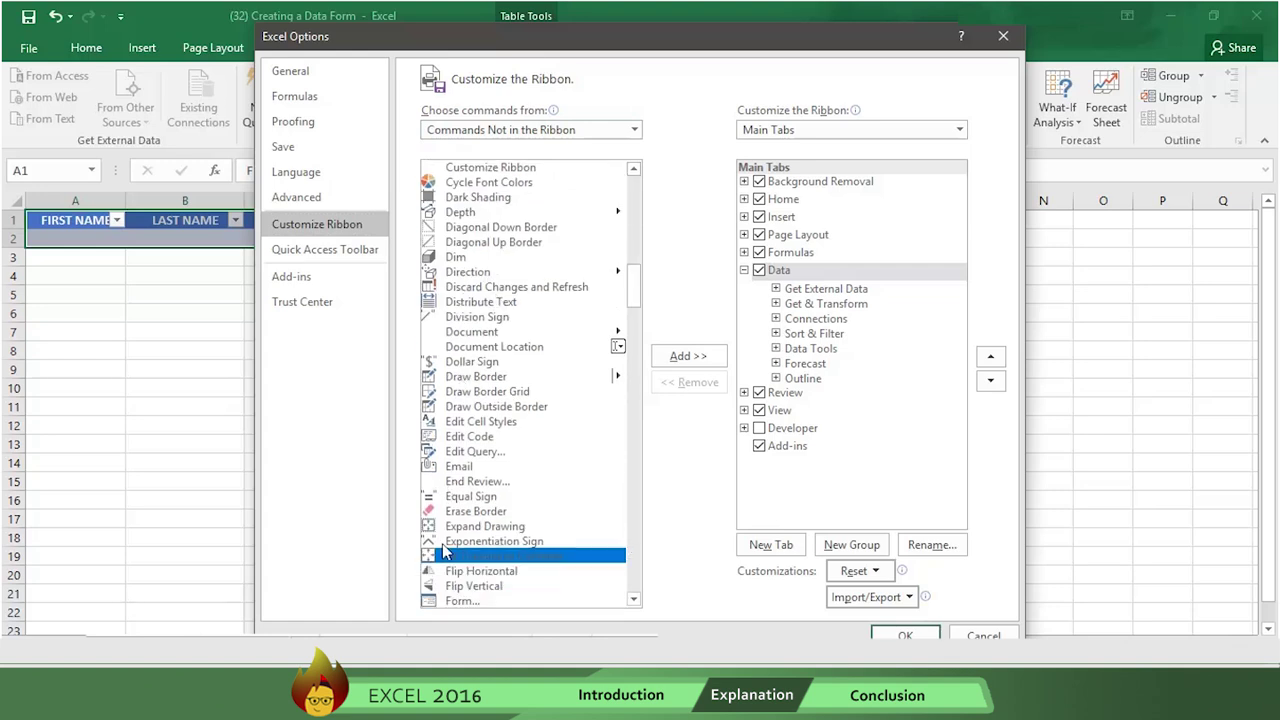
click(450, 603)
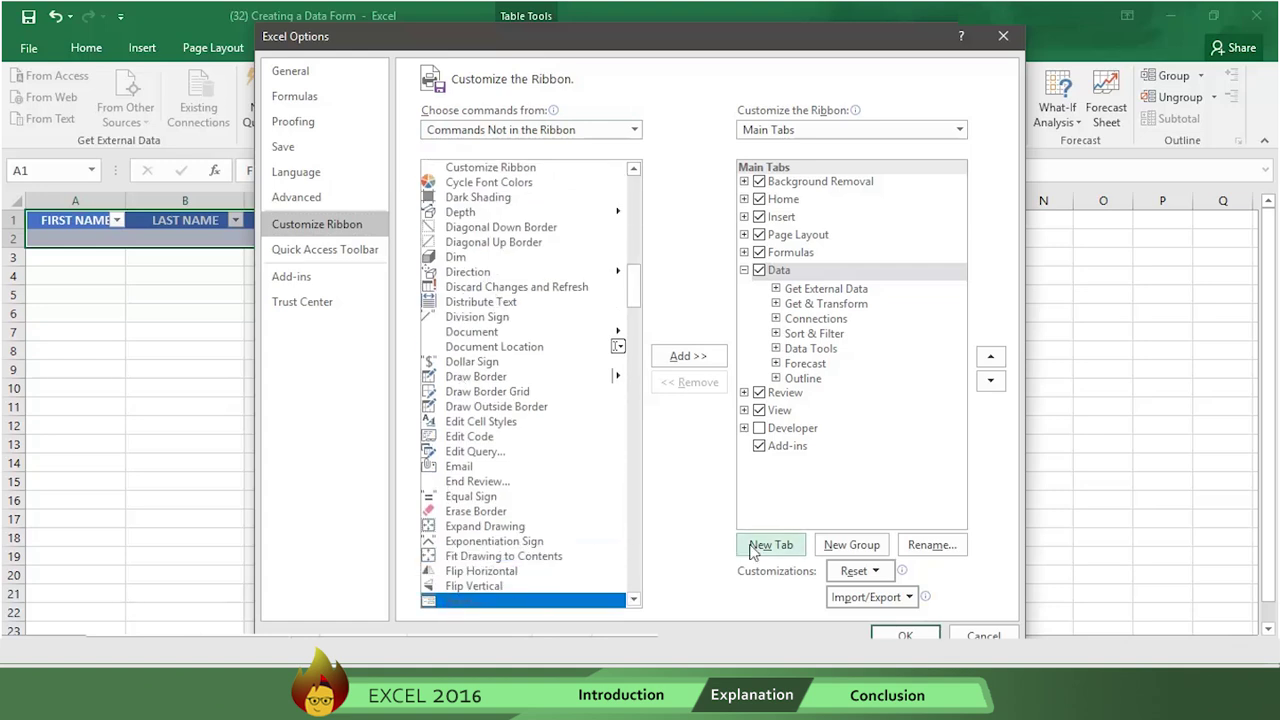
click(845, 552)
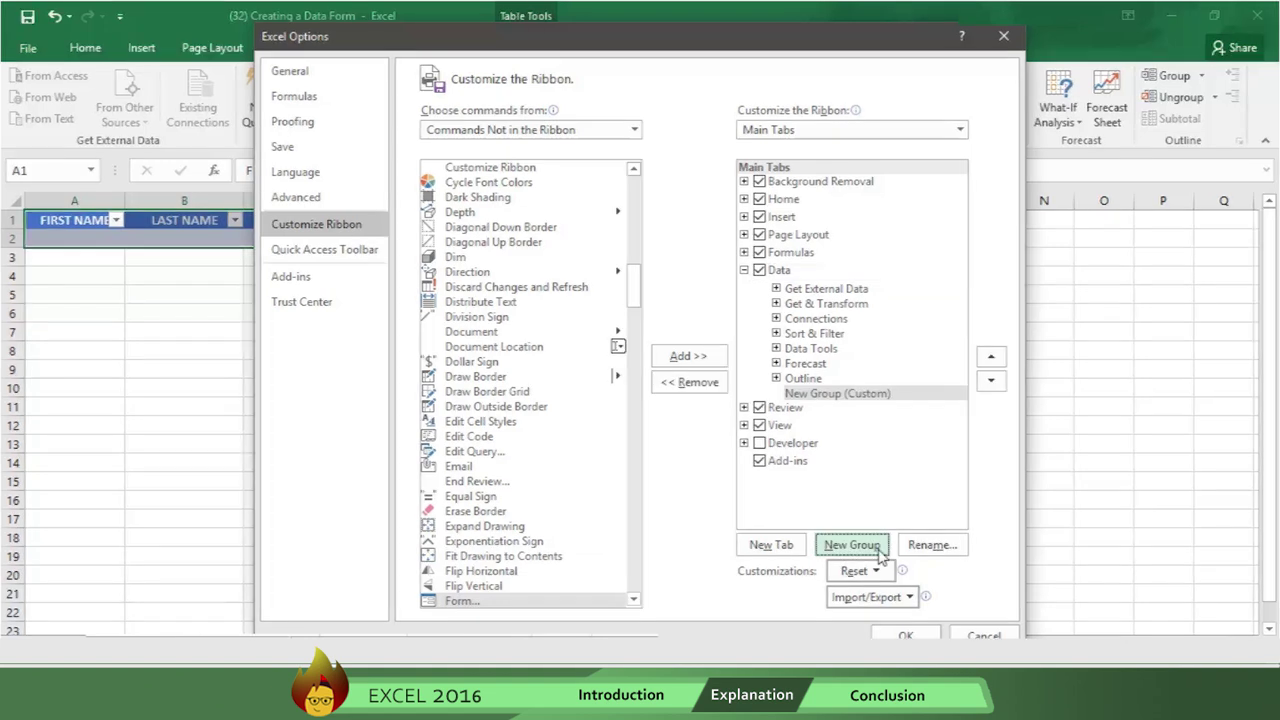
- Rename the new group 'Data Form', add the Form command to it, and apply the changes
click(930, 545)
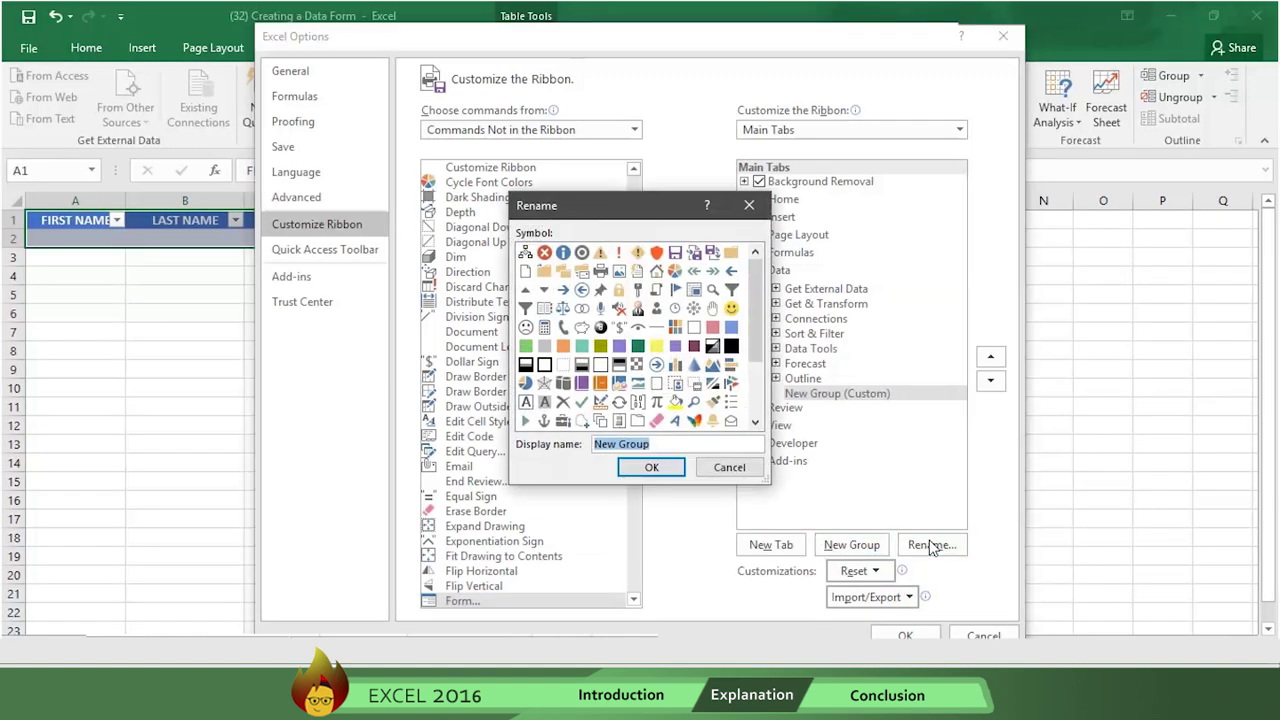
text(Data Form)
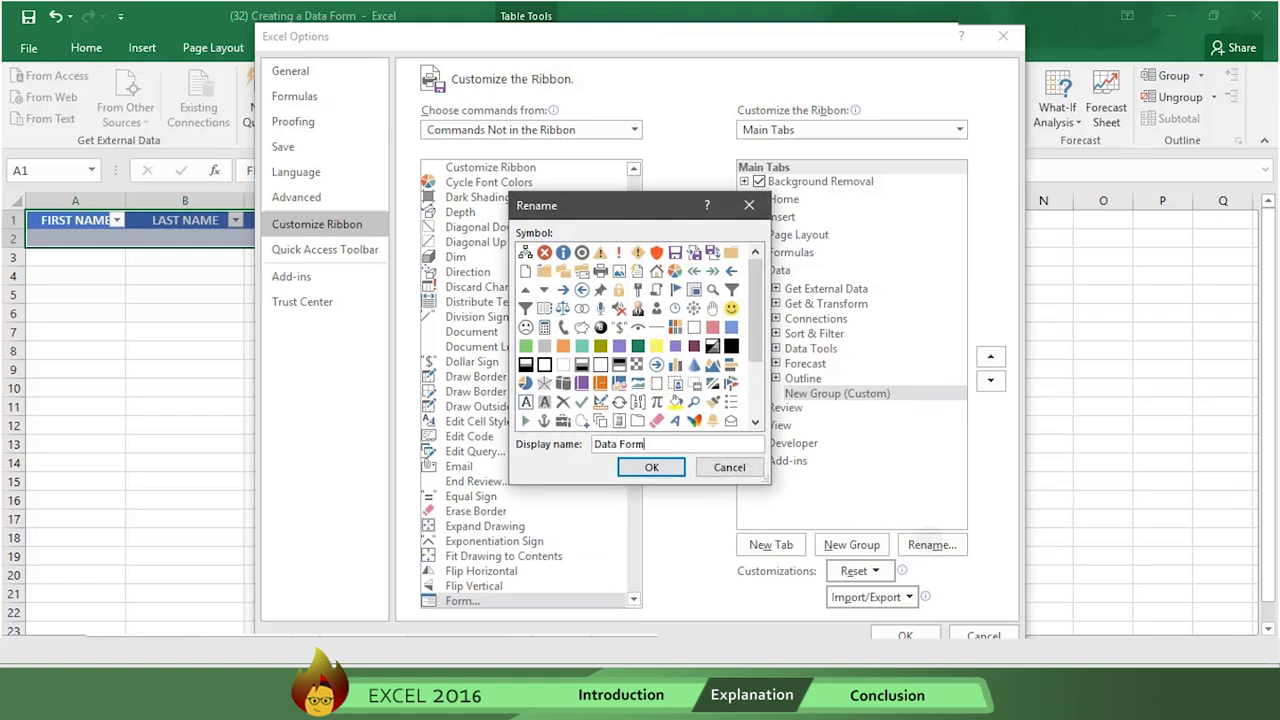
click(655, 469)
click(694, 357)
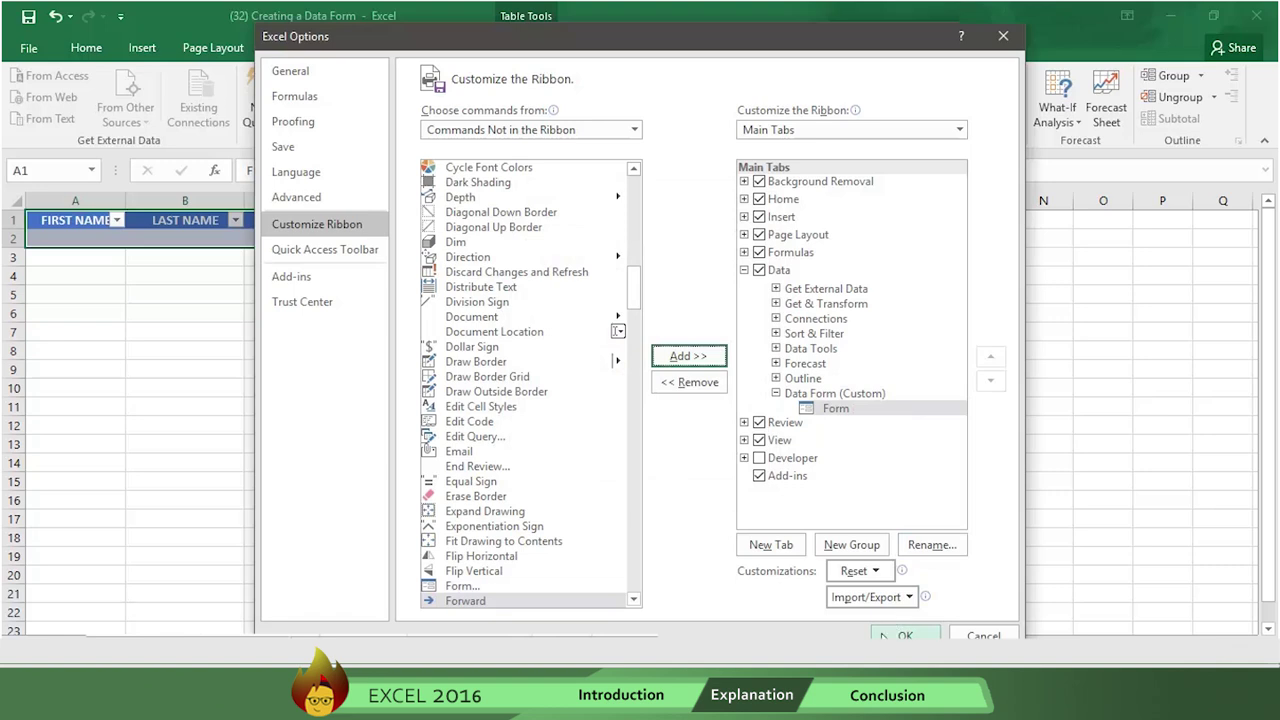
click(905, 635)
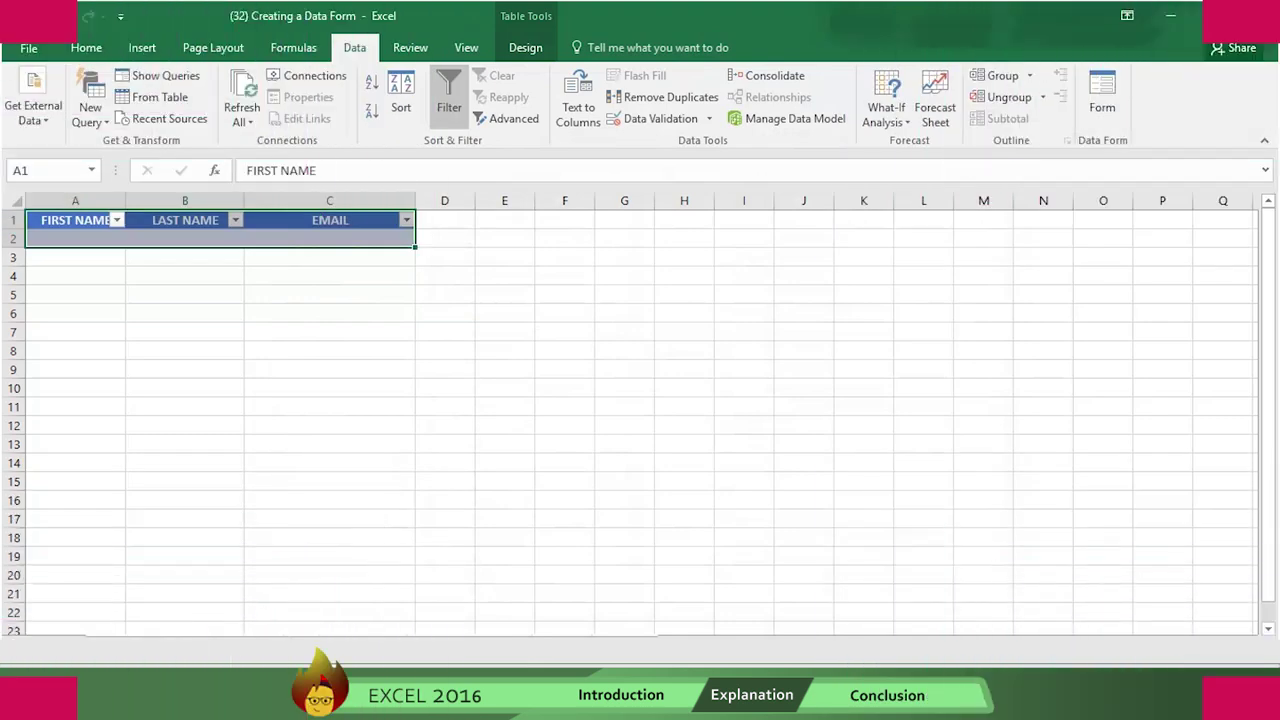
- Open the Data Form and save the first contact's first name, last name and email as a record
click(1101, 100)
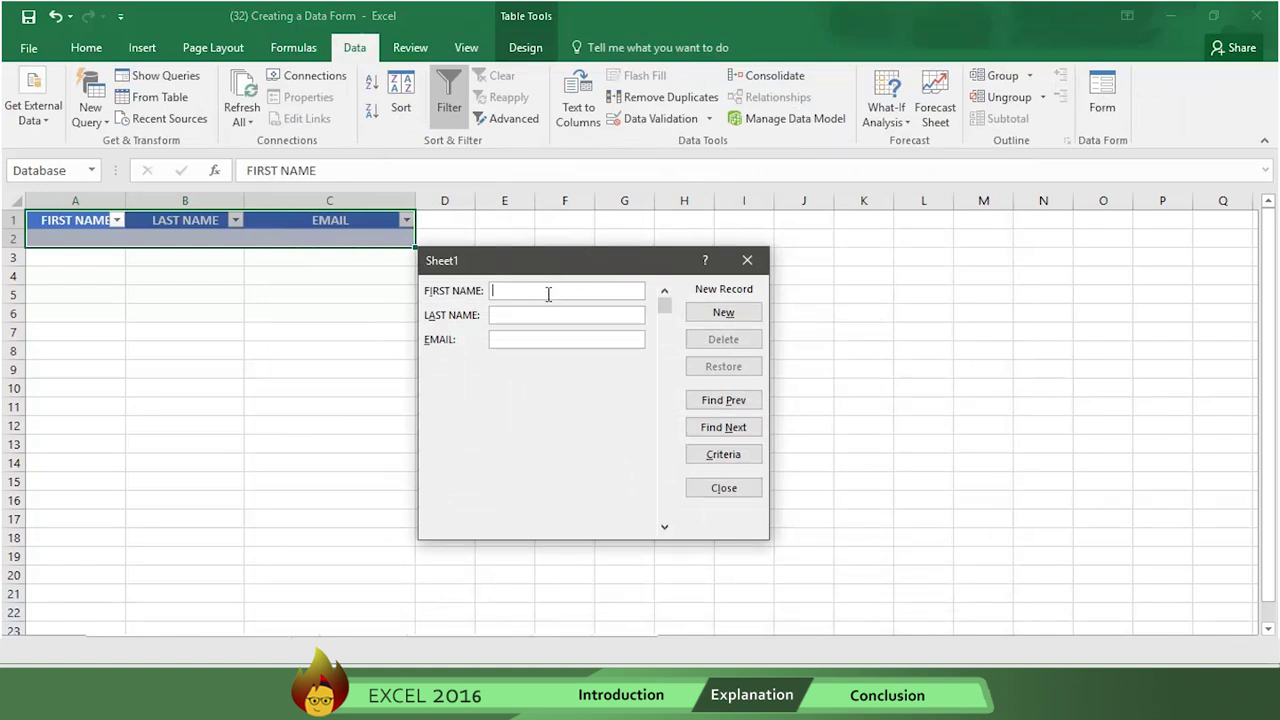
key(Tab)
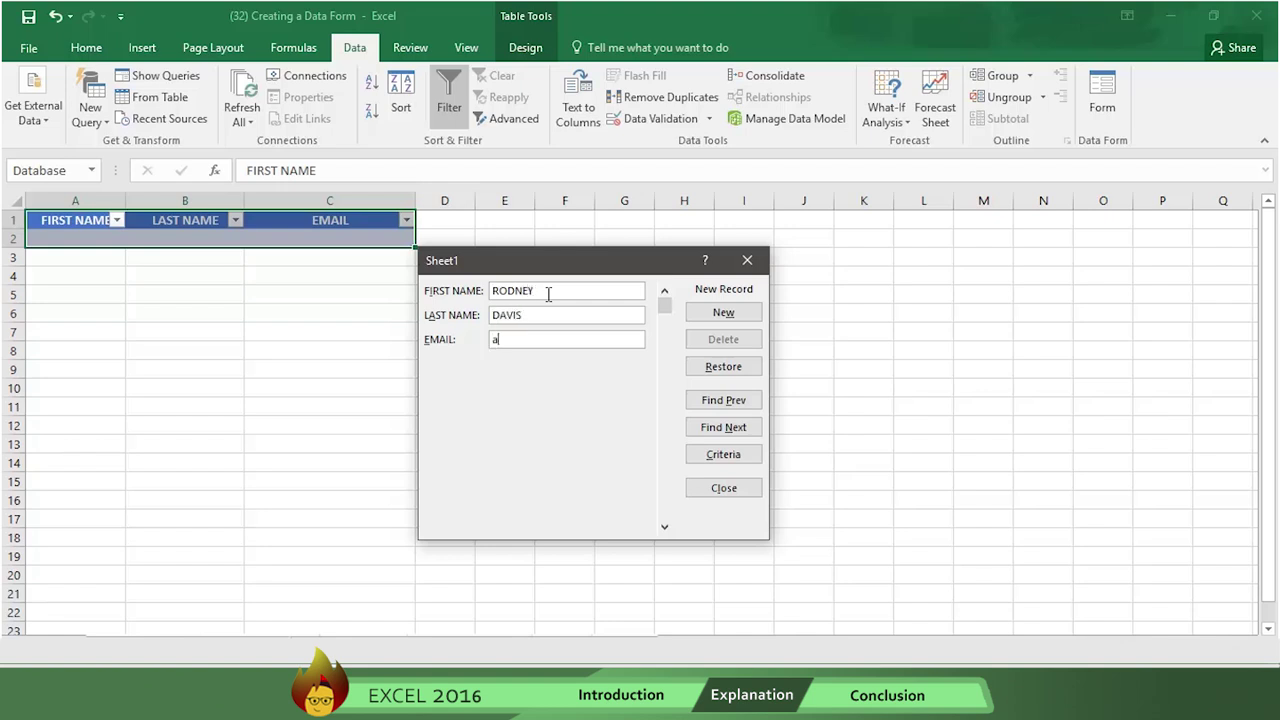
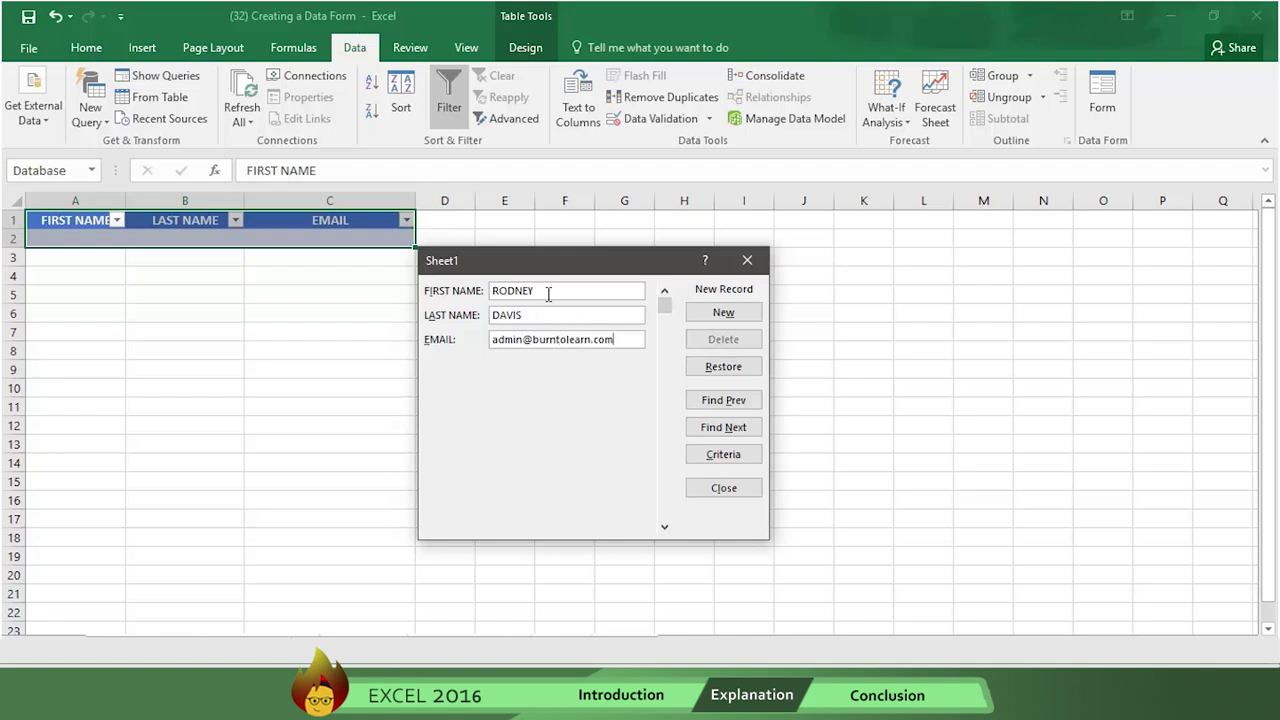
click(733, 314)
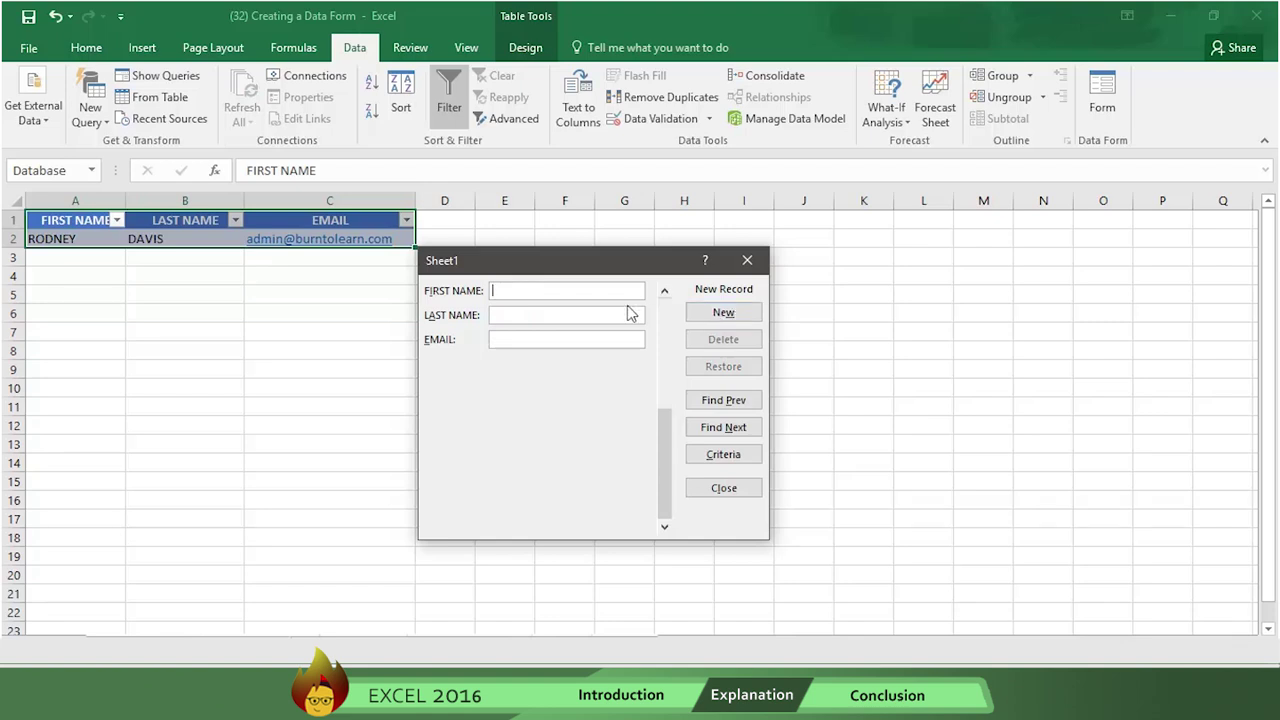
- Enter a second contact's first name, last name and email in the form and save it as a new record
click(586, 290)
text(JOHN)
key(Tab)
text(SMITH)
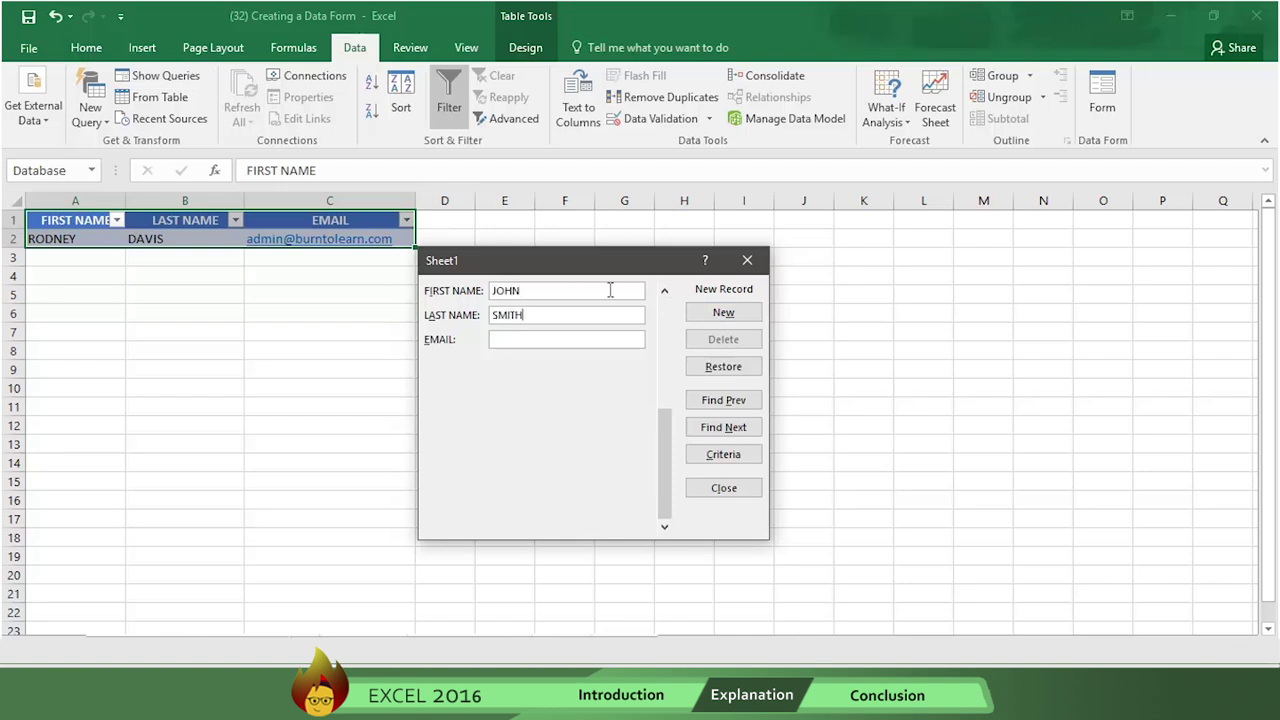
click(574, 340)
click(715, 313)
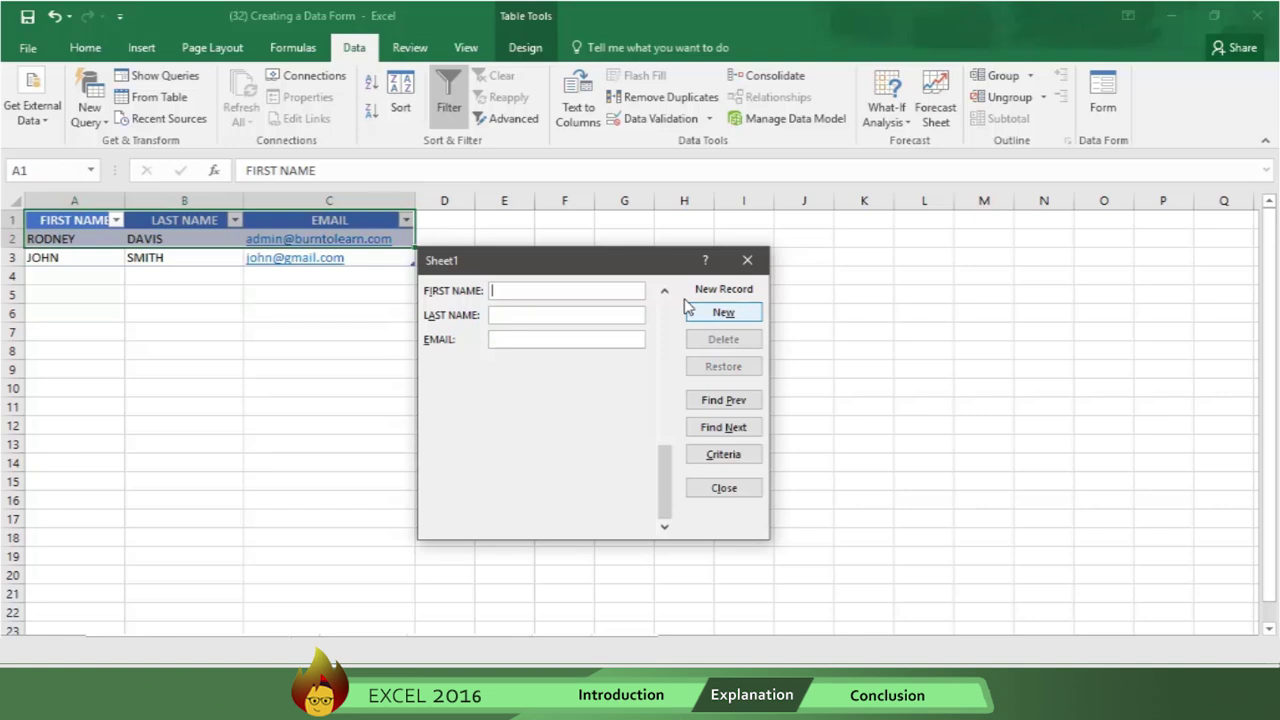
- Delete that second record from the form, confirming the permanent deletion
click(664, 291)
text(Joe)
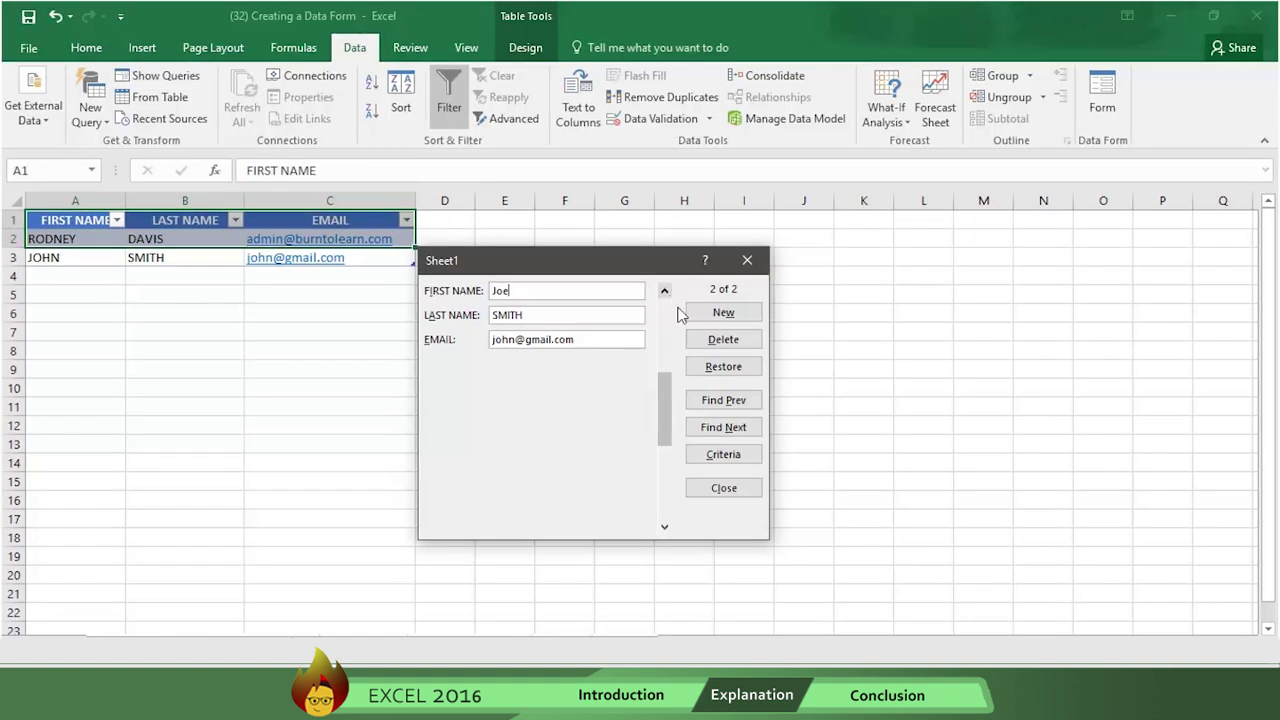
click(713, 341)
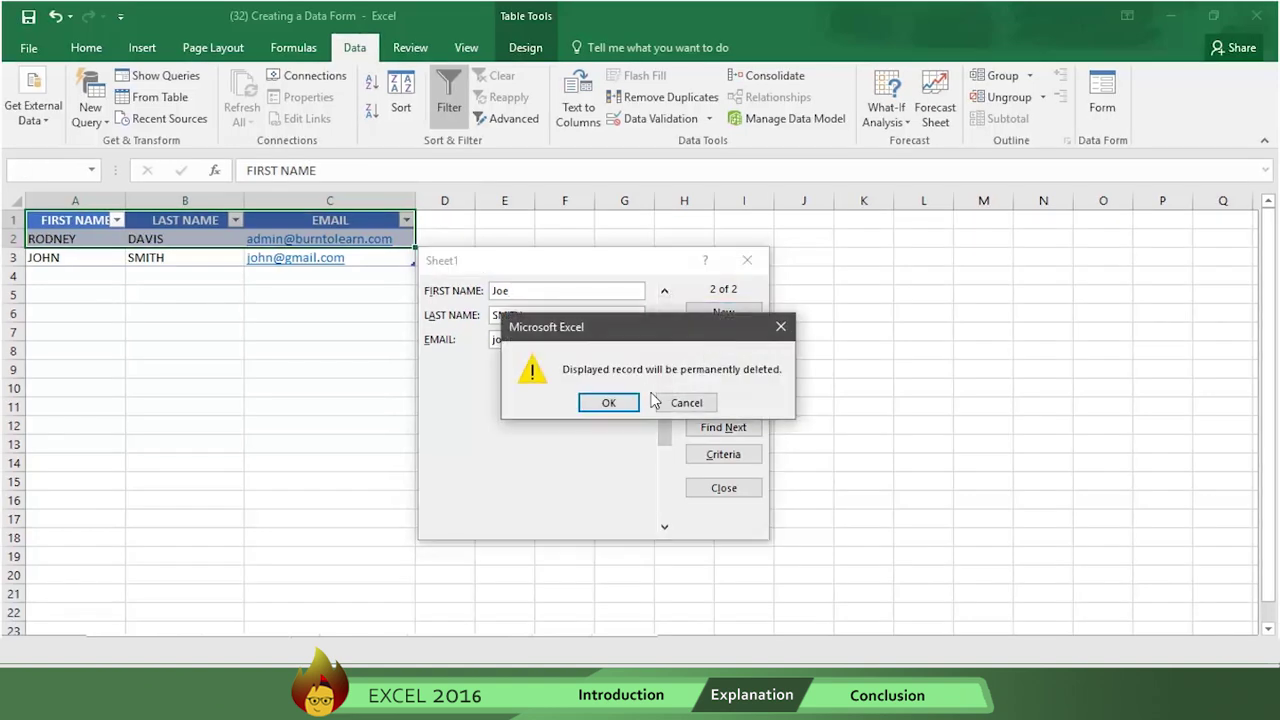
click(612, 404)
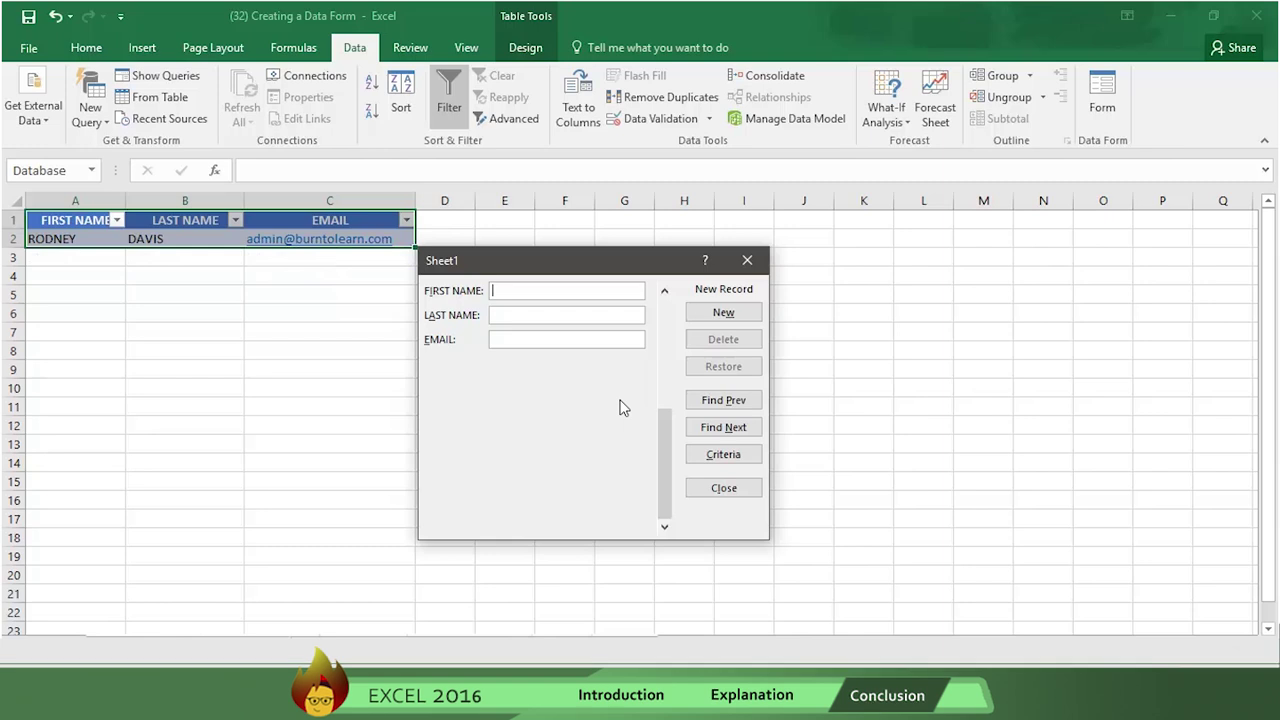